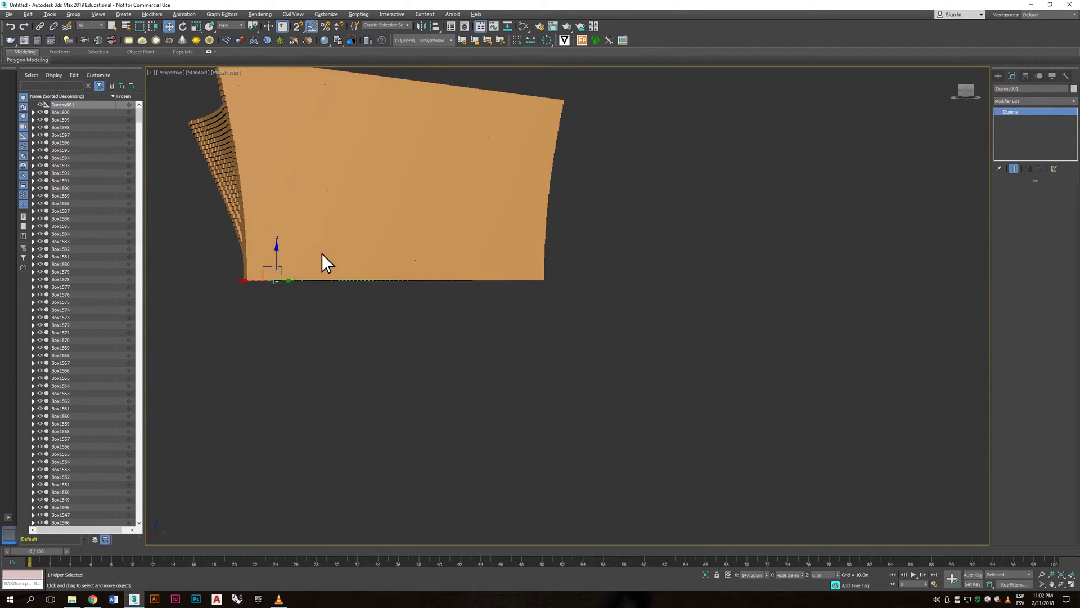
scroll(237, 266, up, 4)
- Zoom and orbit the viewport to inspect the finished wall of arrayed boxes
alt+middle_drag(240, 268, 249, 268)
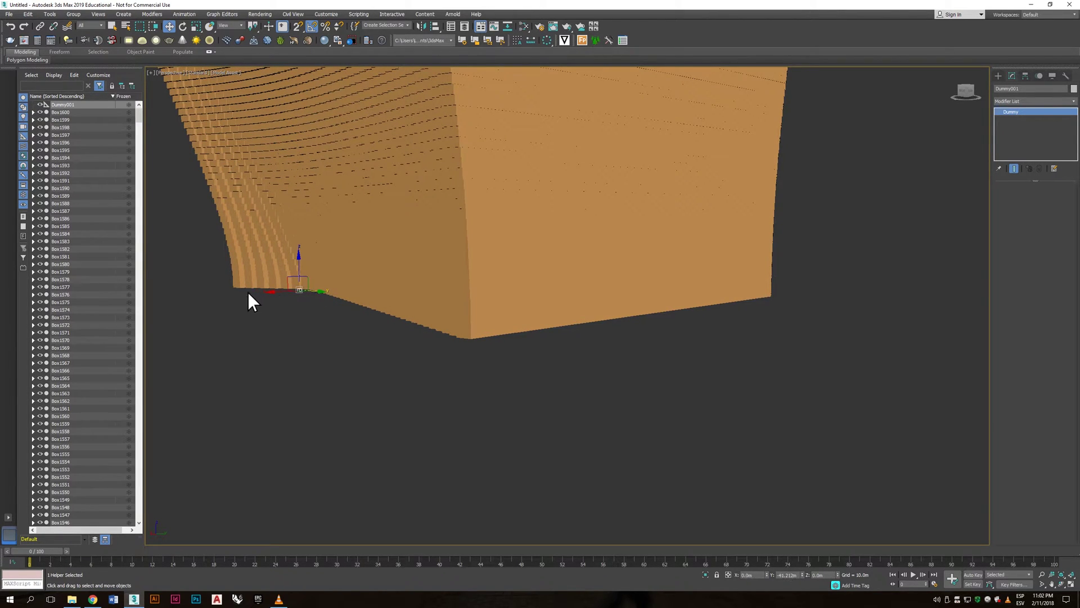
alt+middle_drag(225, 298, 295, 292)
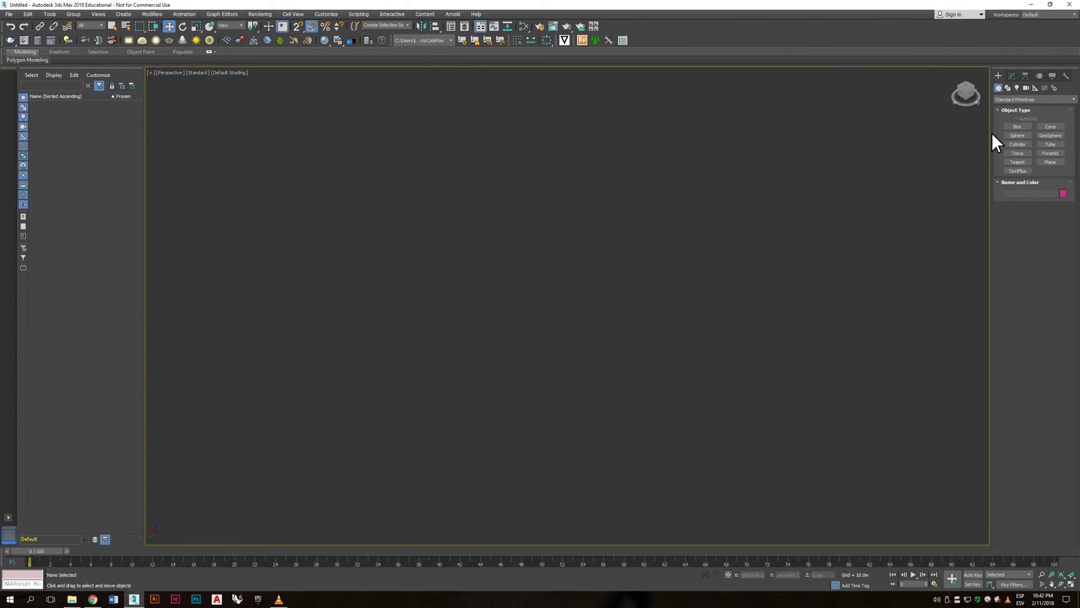
- Create Box001 with Length 100, Width 100 and Height 50
click(1017, 127)
drag(716, 272, 690, 400)
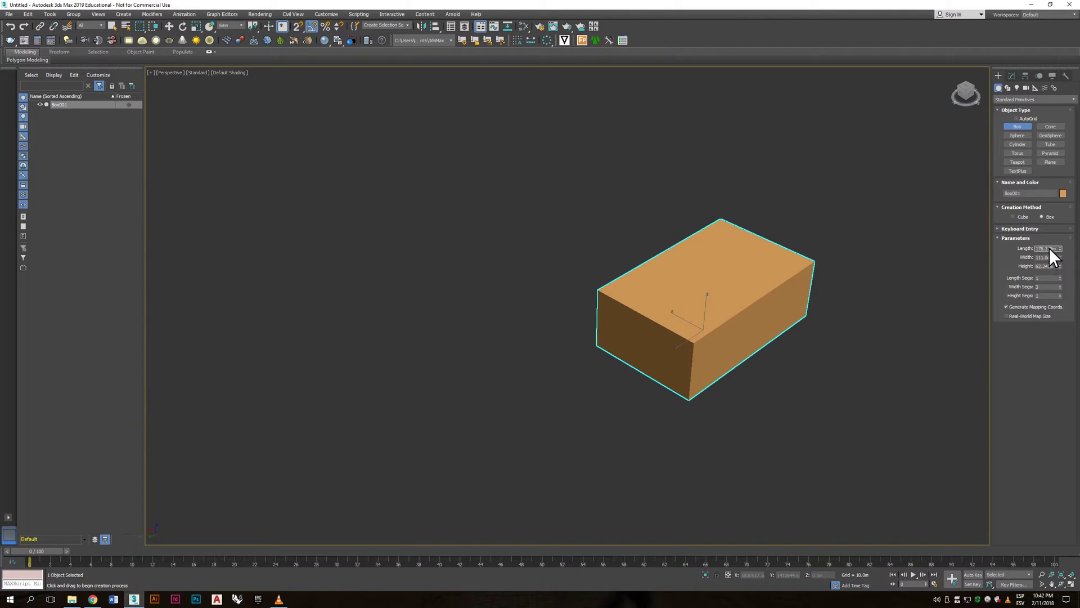
key(Tab)
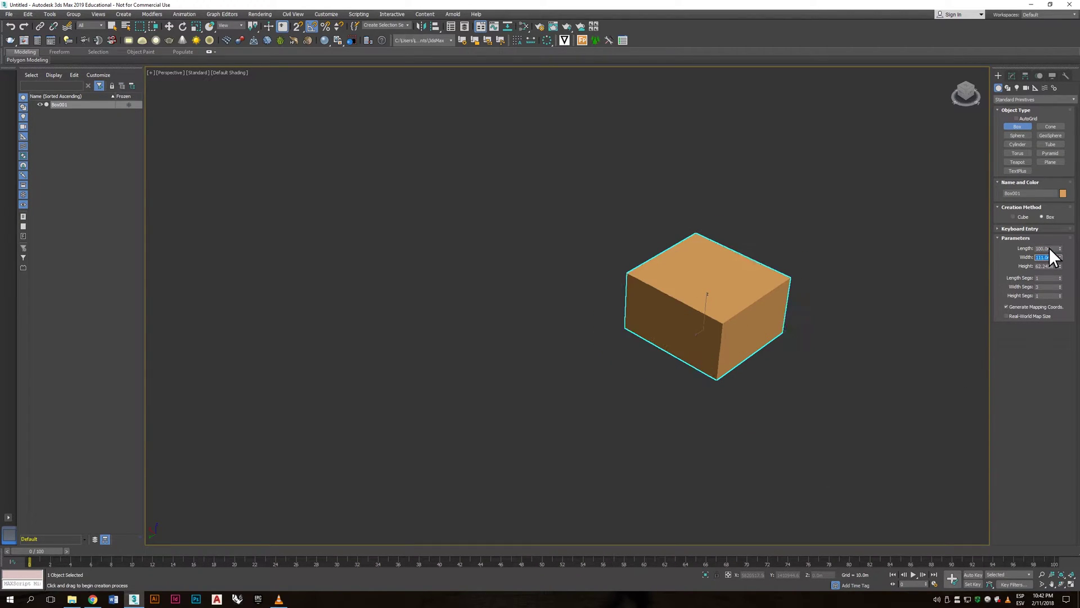
key(Tab)
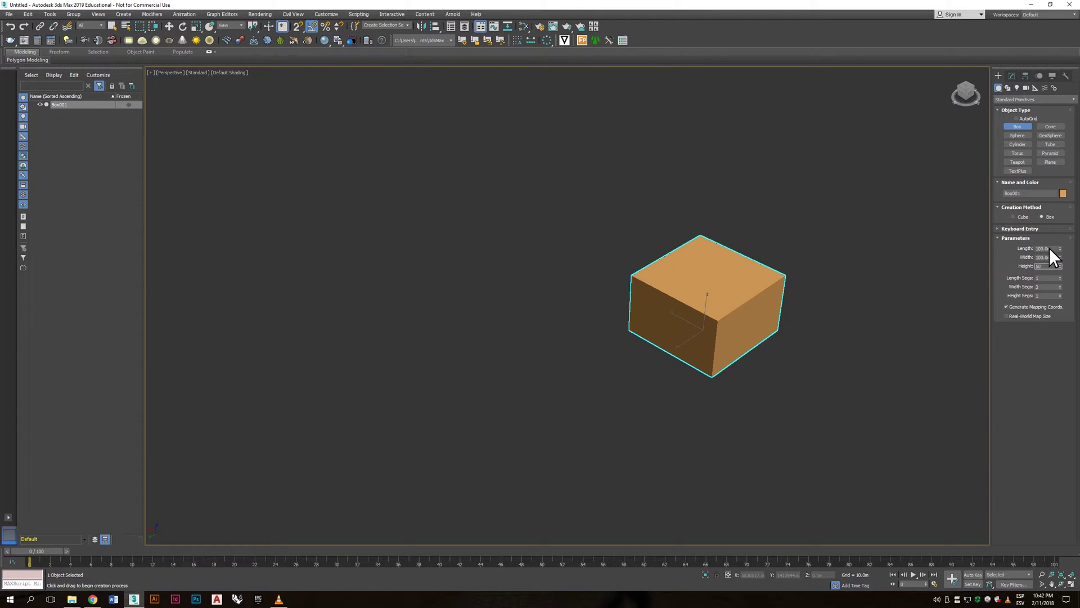
key(Return)
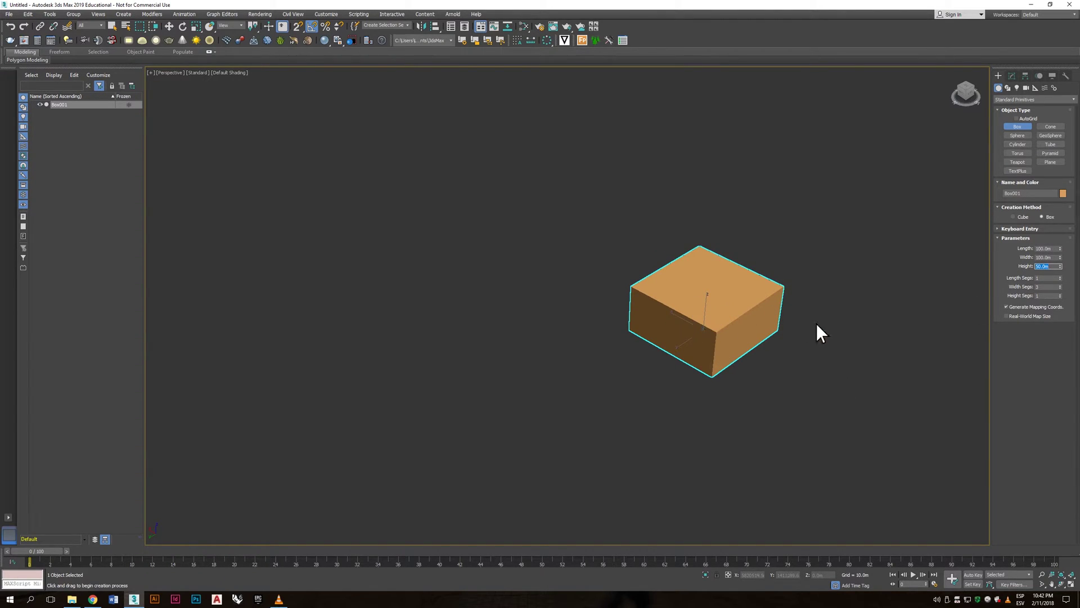
- Place an ExposeTransform helper in the scene
click(1035, 88)
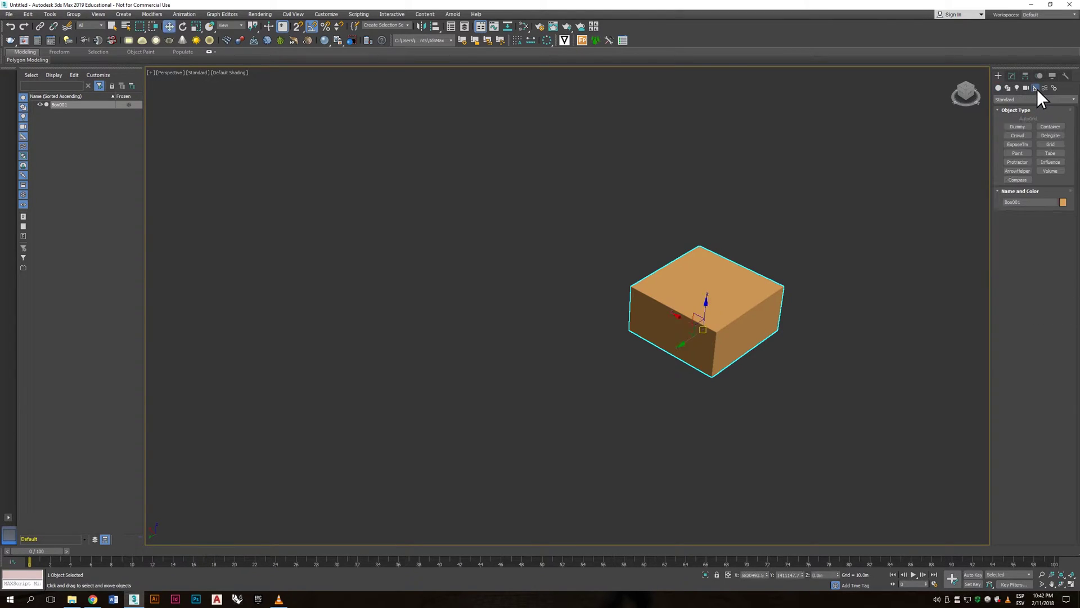
click(1018, 144)
click(805, 382)
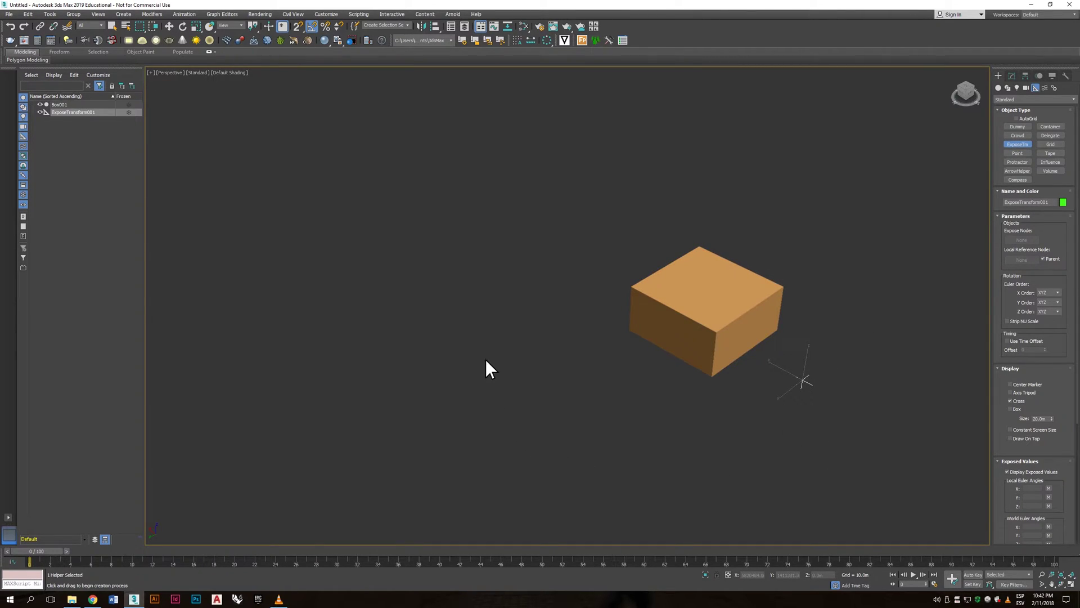
- Align the helper to Box001's pivot point on X, Y and Z
click(435, 25)
click(710, 307)
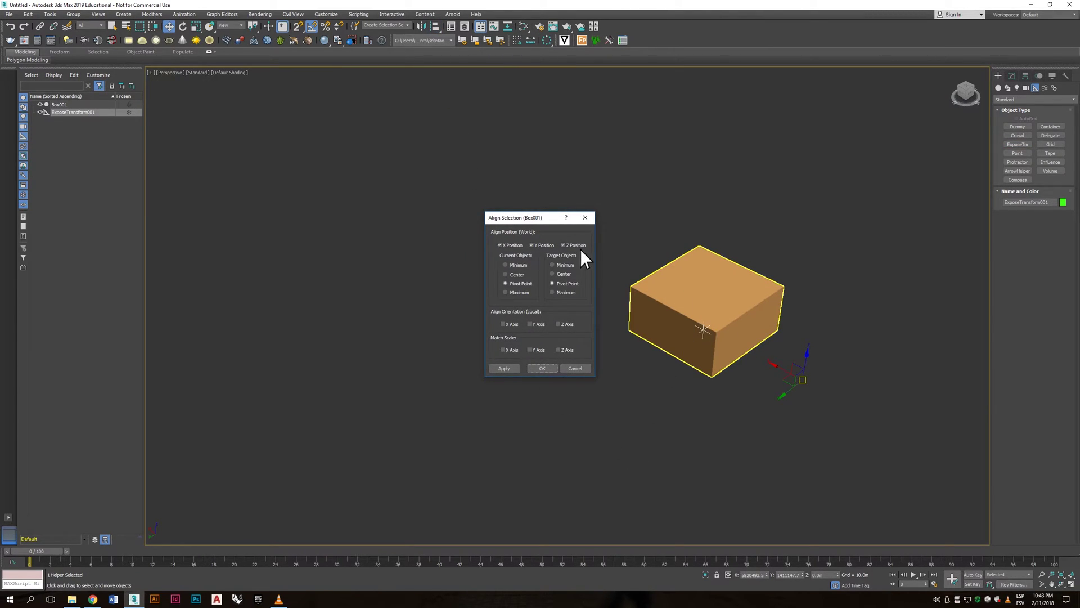
click(542, 368)
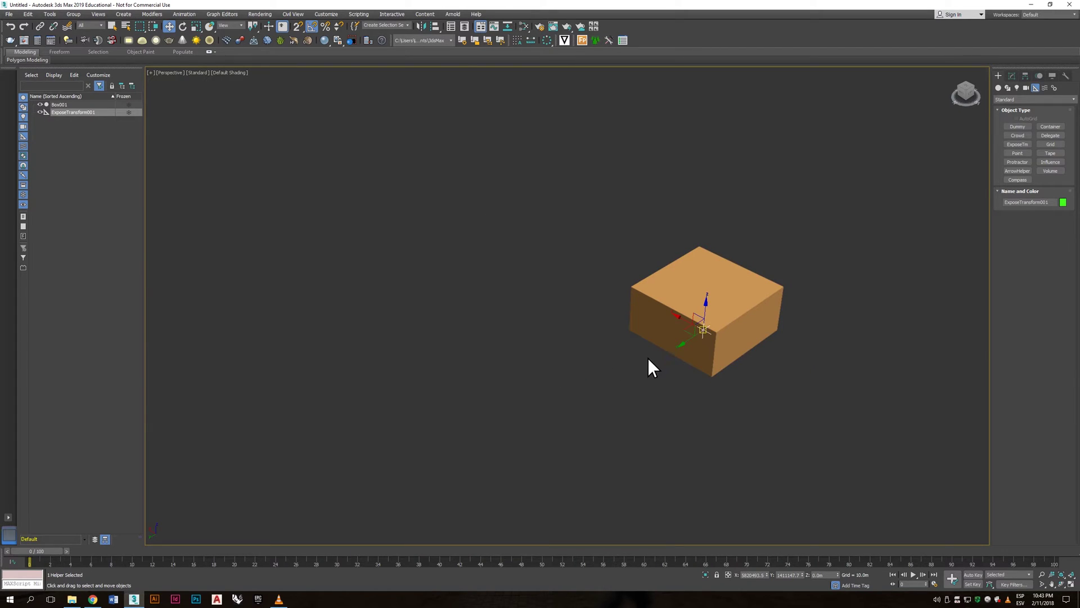
- Link ExposeTransform001 to Box001 as its child
mouse_move(738, 349)
alt+middle_down()
mouse_move(736, 316)
mouse_move(721, 342)
alt+middle_up()
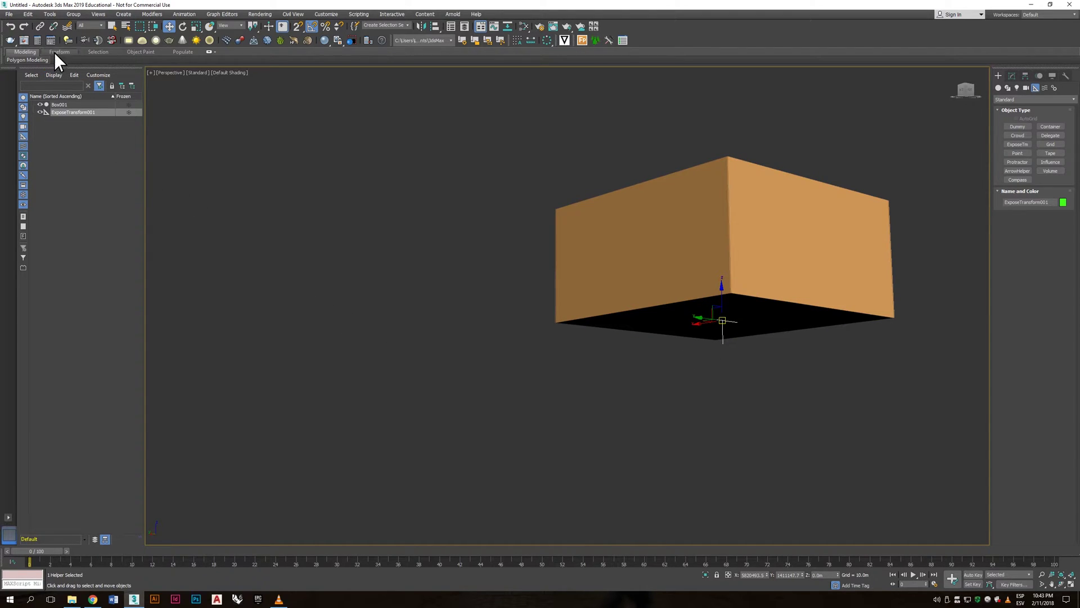
click(40, 26)
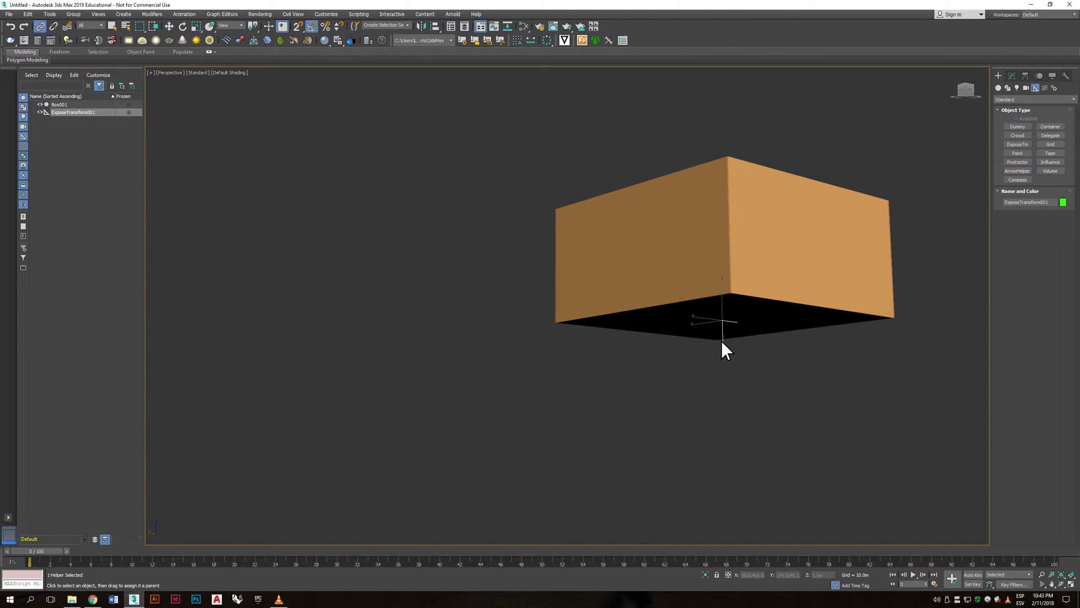
drag(723, 340, 805, 255)
click(113, 26)
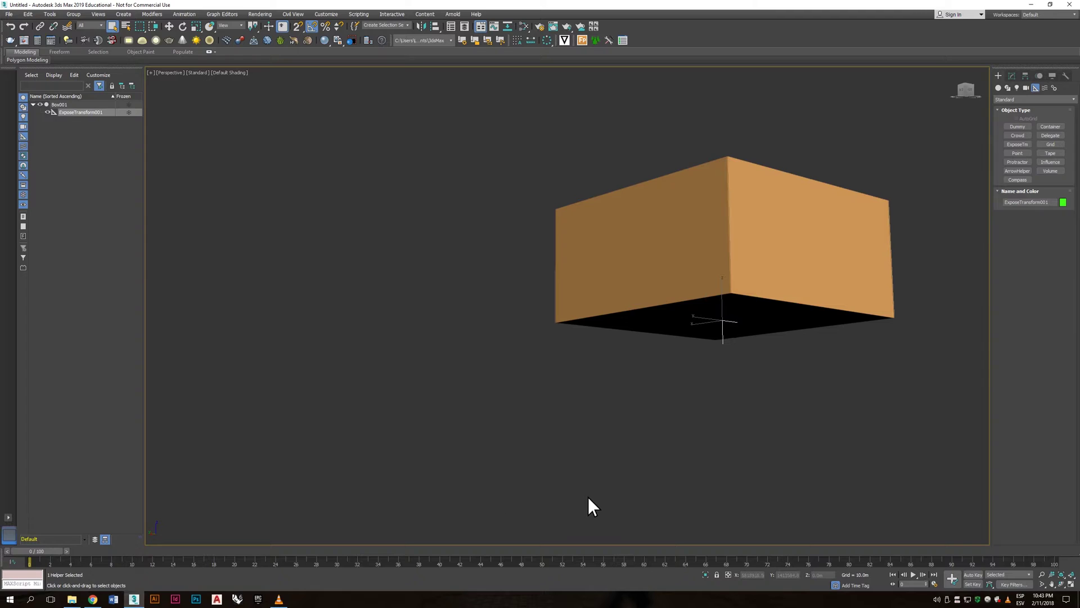
- Create Dummy001 to the left of the box, then reselect the ExposeTransform helper
click(1017, 128)
drag(339, 346, 295, 327)
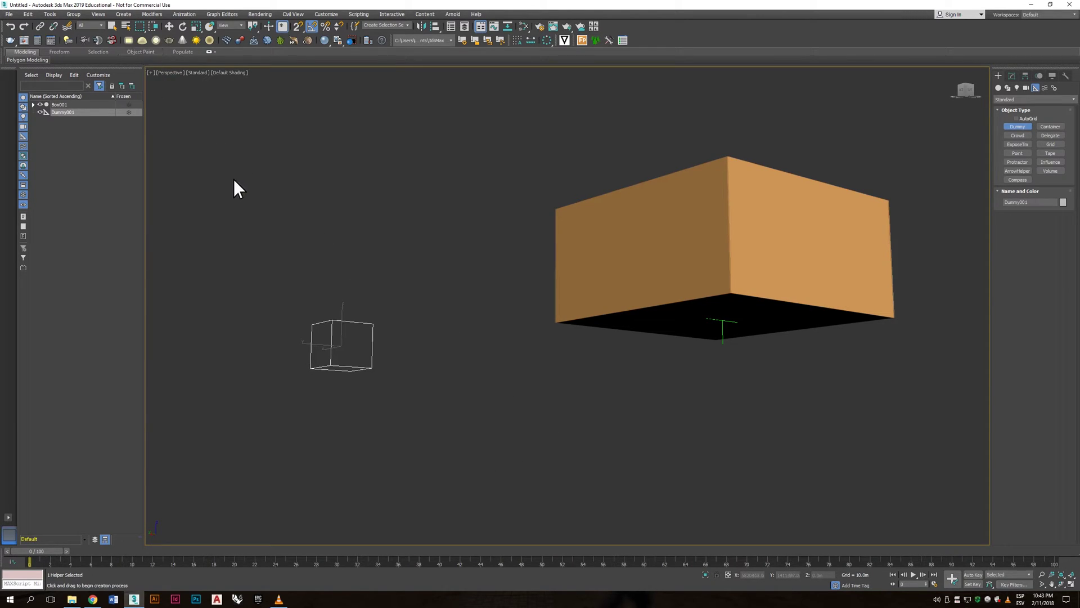
click(113, 24)
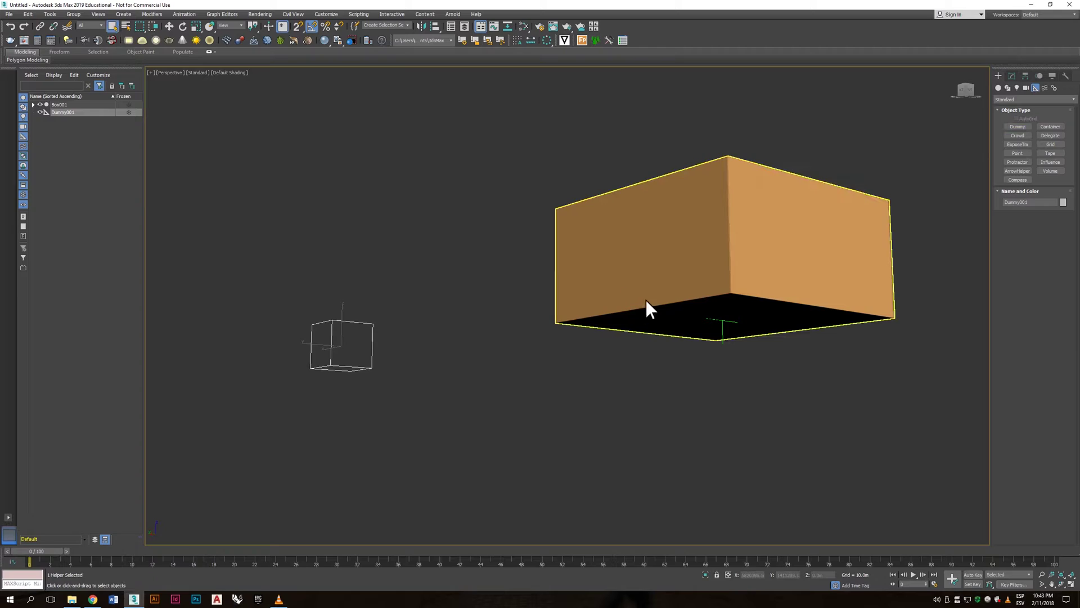
click(724, 342)
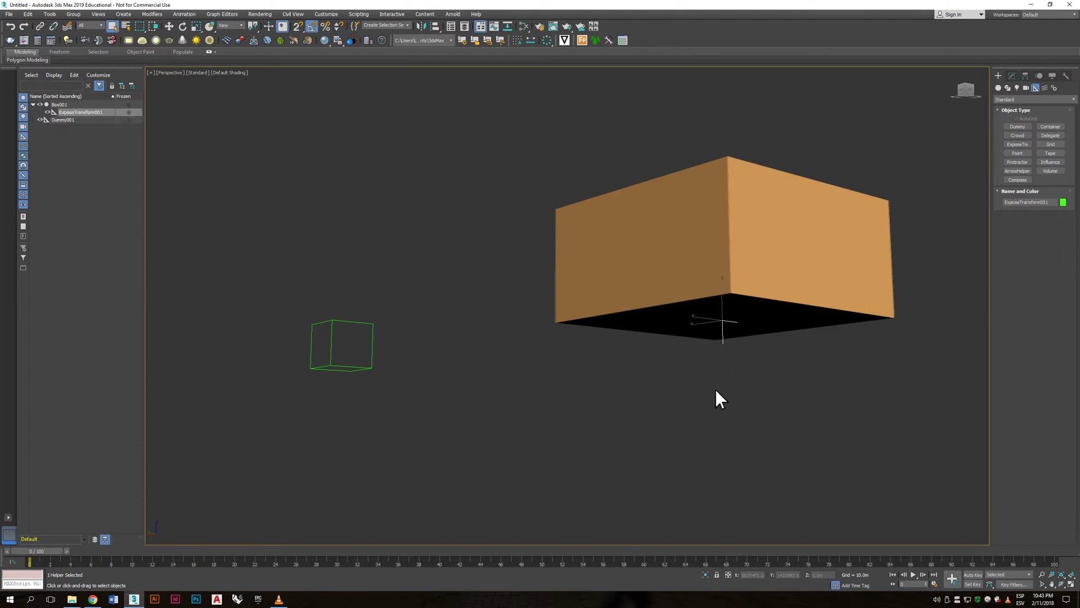
- Set ExposeTransform001's Expose Node to Box001 and Local Reference Node to Dummy001
click(1013, 77)
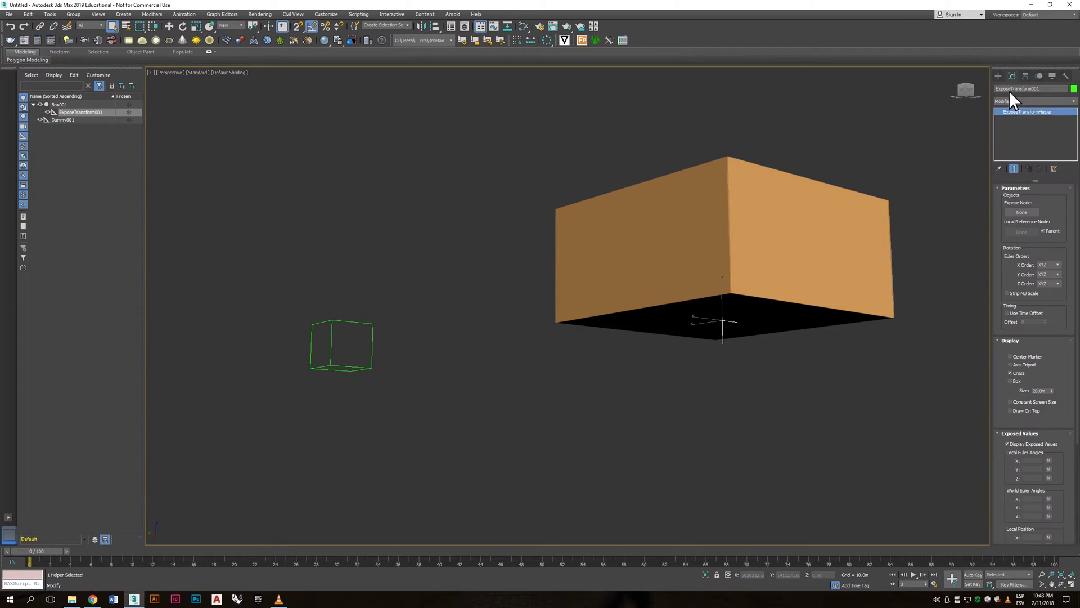
click(1026, 213)
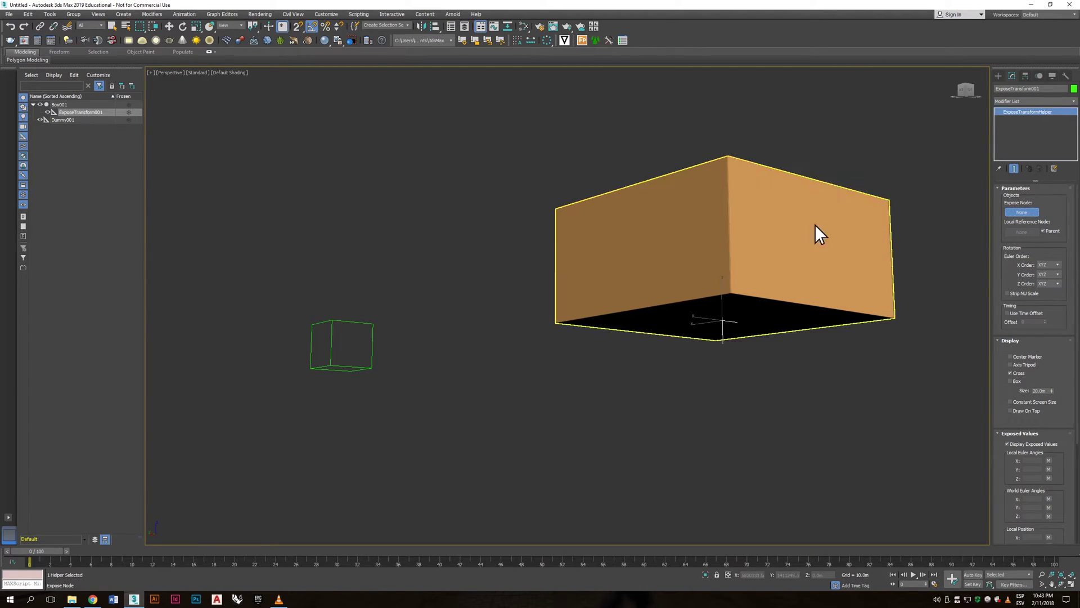
click(761, 231)
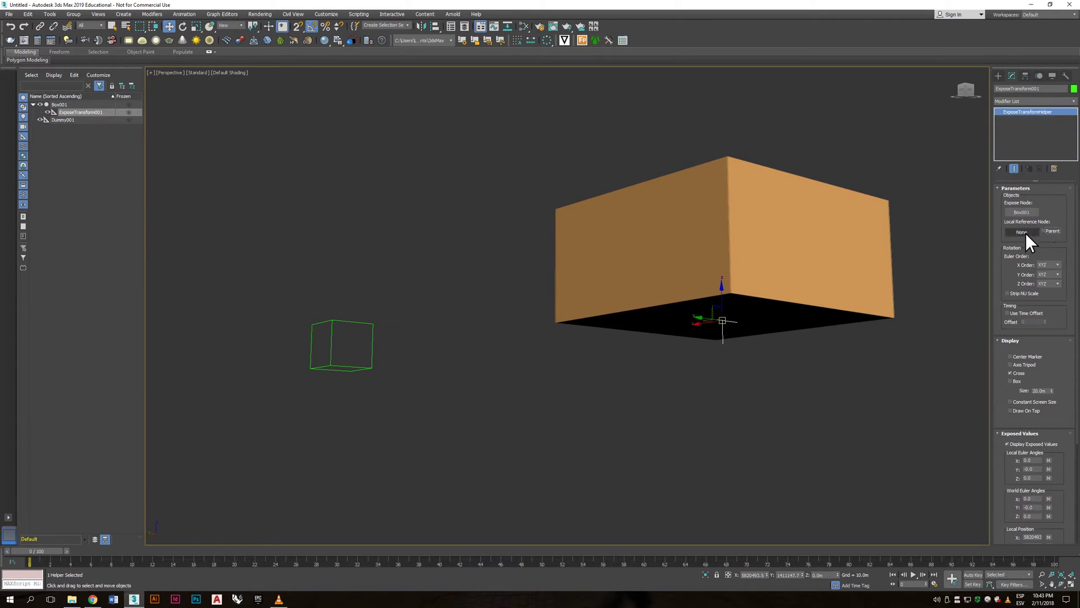
click(1023, 232)
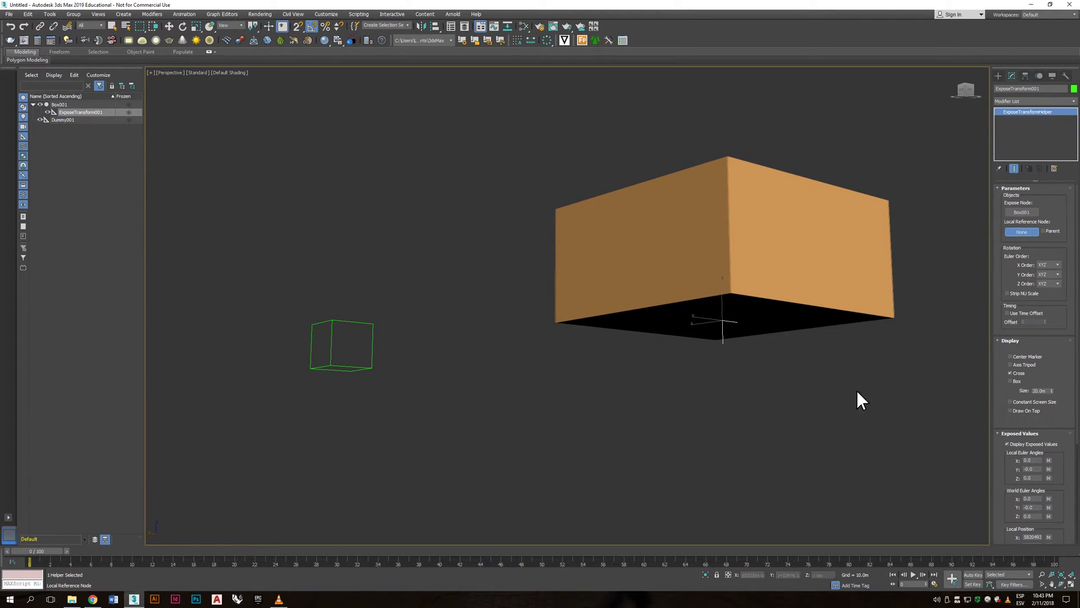
click(372, 367)
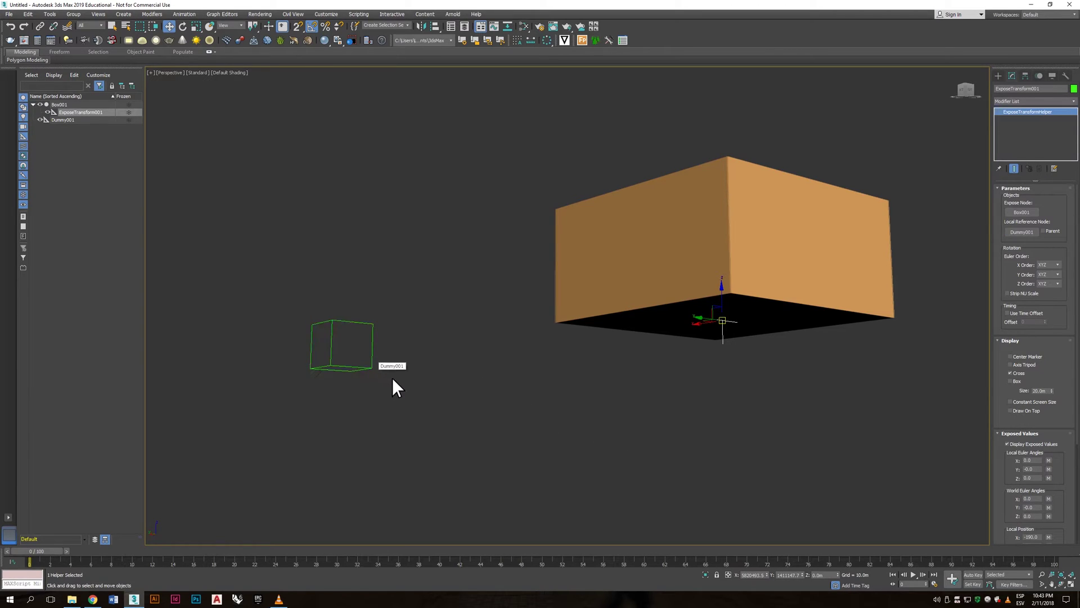
click(633, 284)
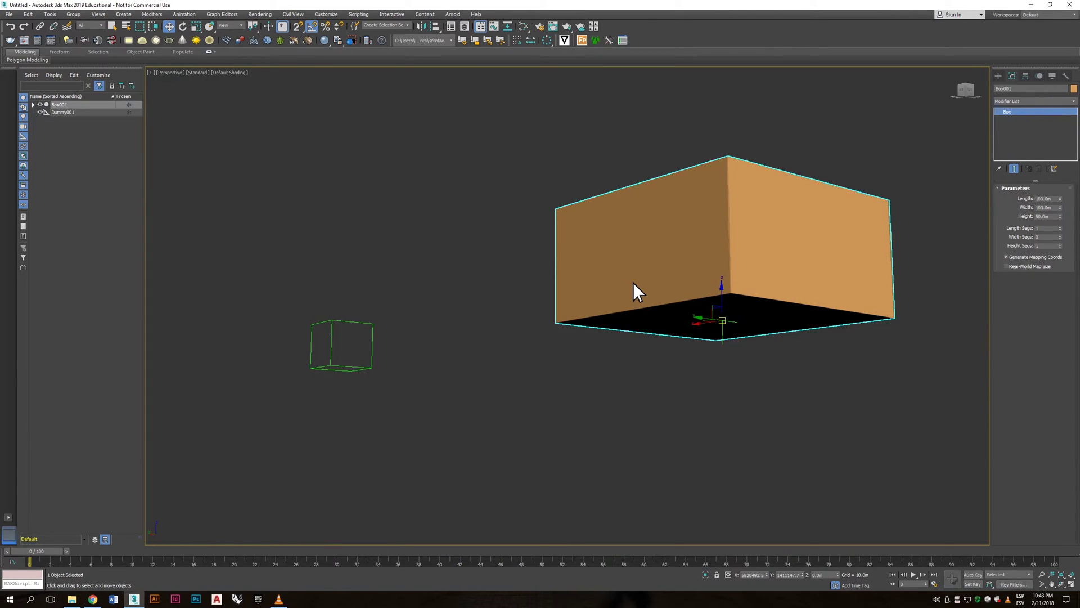
right_click(633, 284)
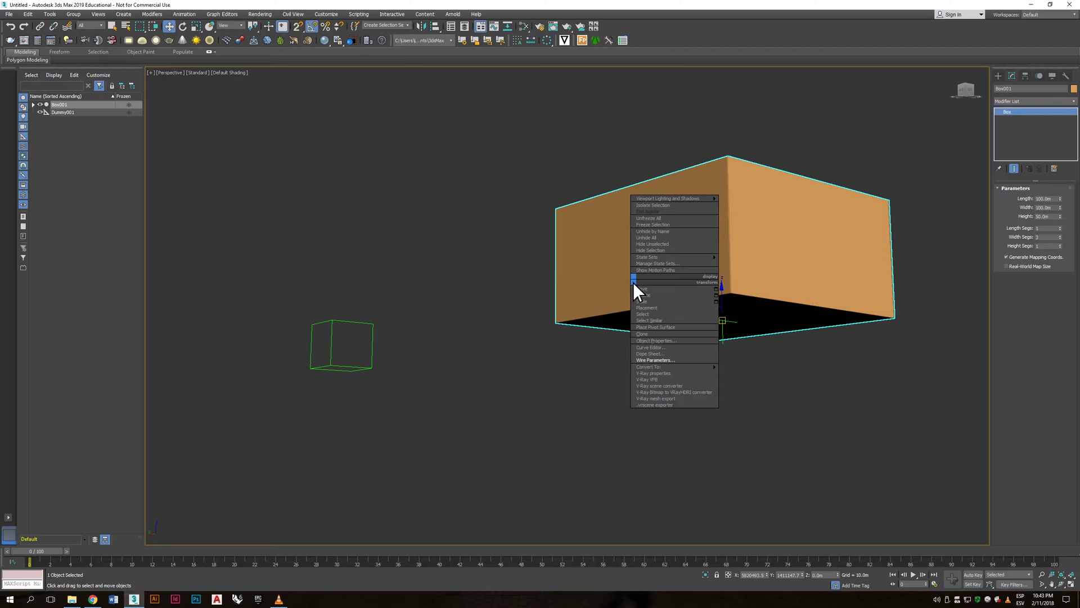
- Wire ExposeTransform001's Distance one-way to drive Box001's Width
click(645, 360)
mouse_move(725, 338)
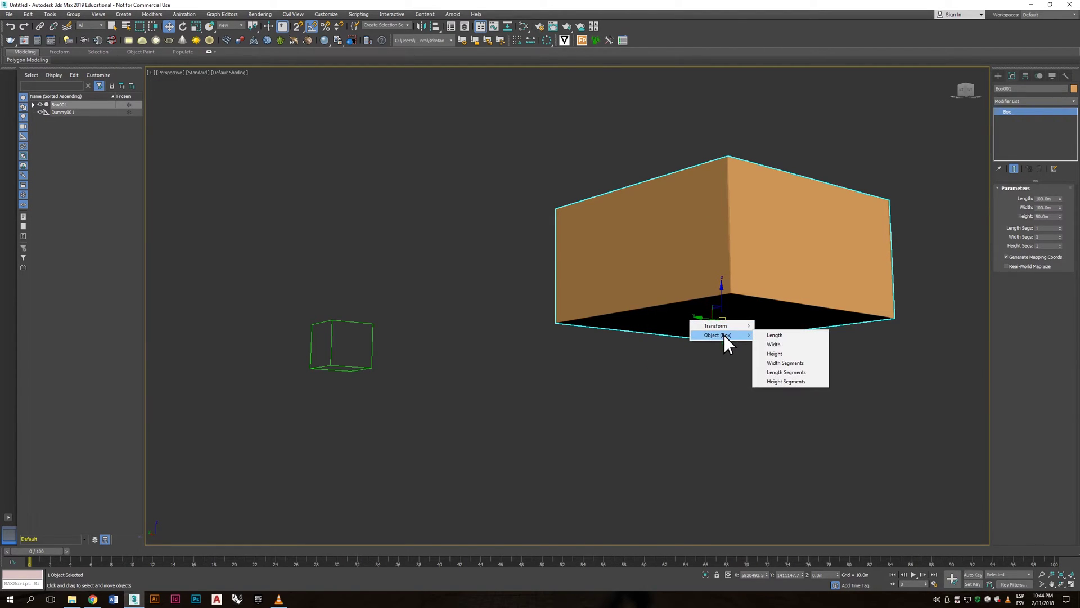
click(781, 353)
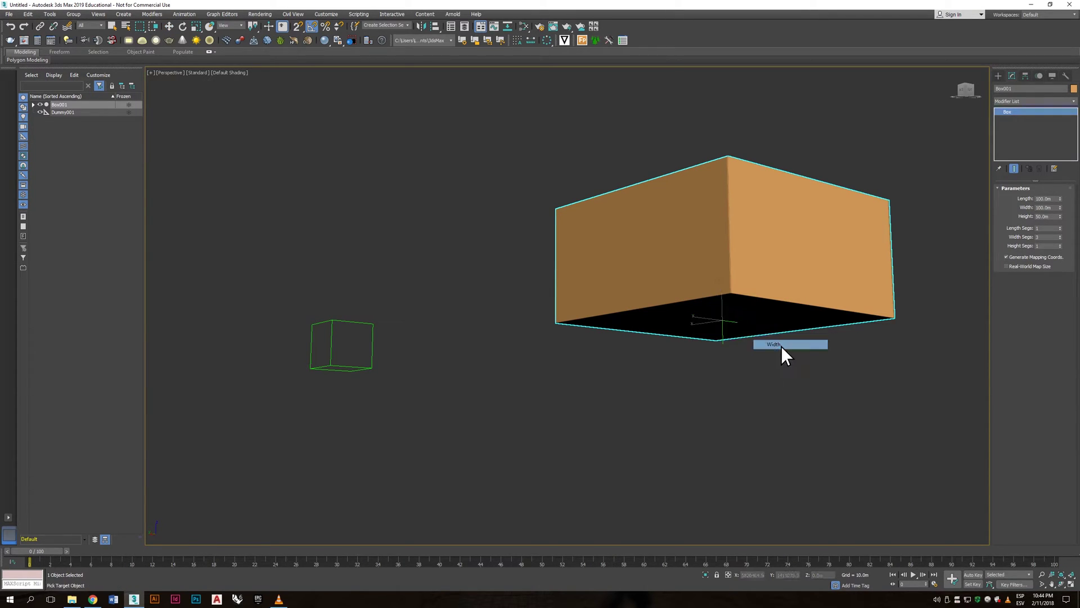
click(723, 345)
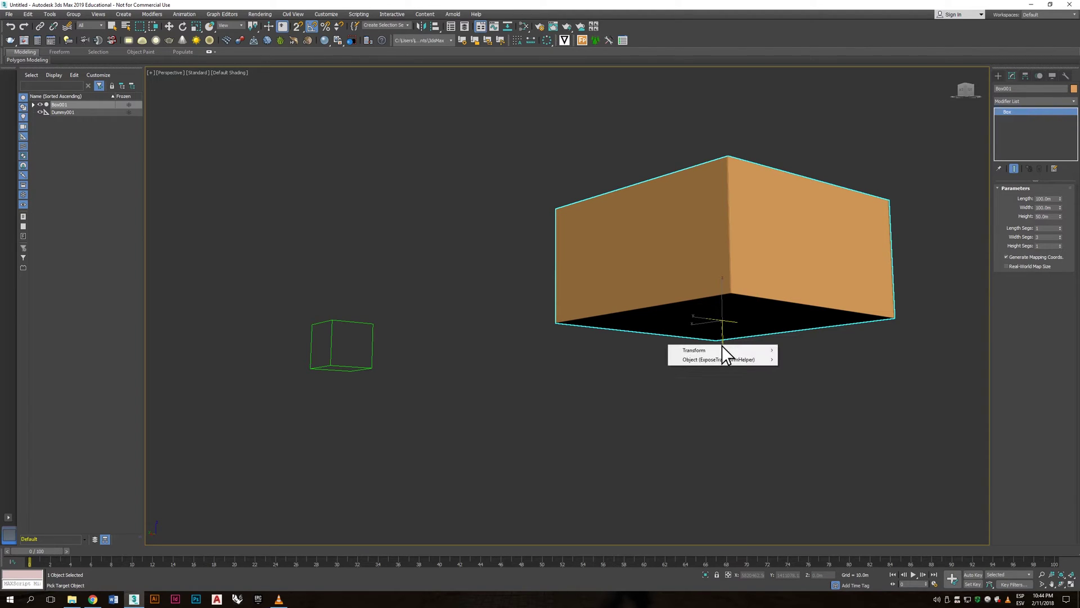
mouse_move(718, 360)
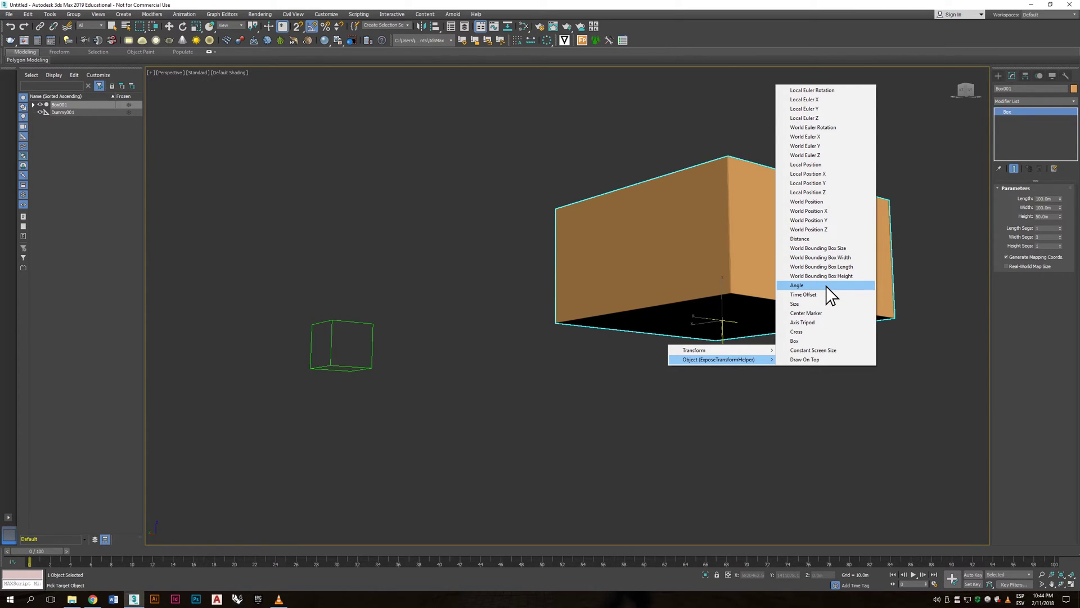
click(808, 240)
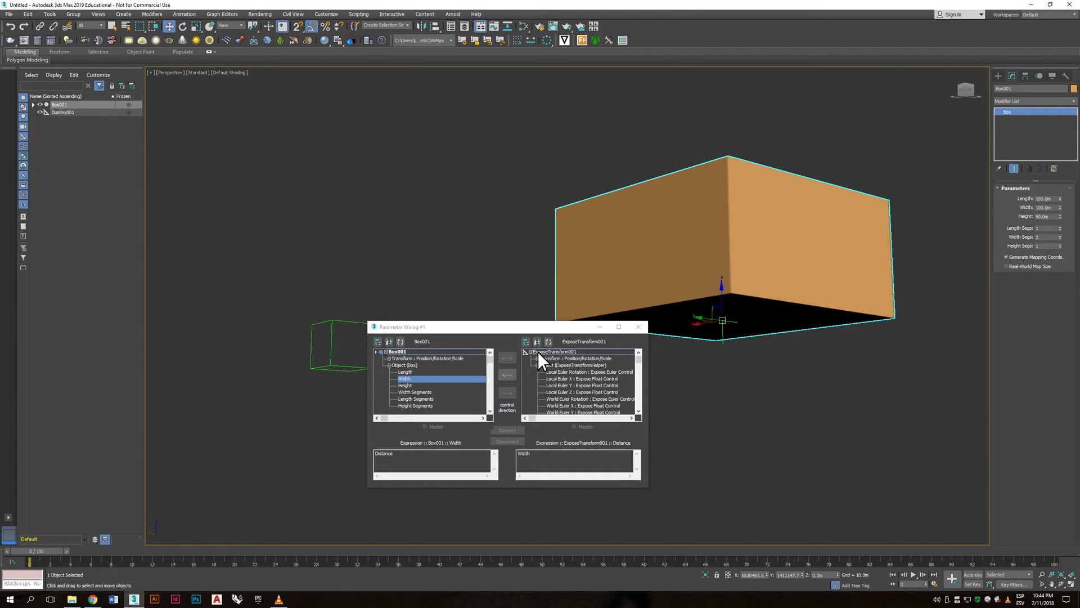
click(508, 376)
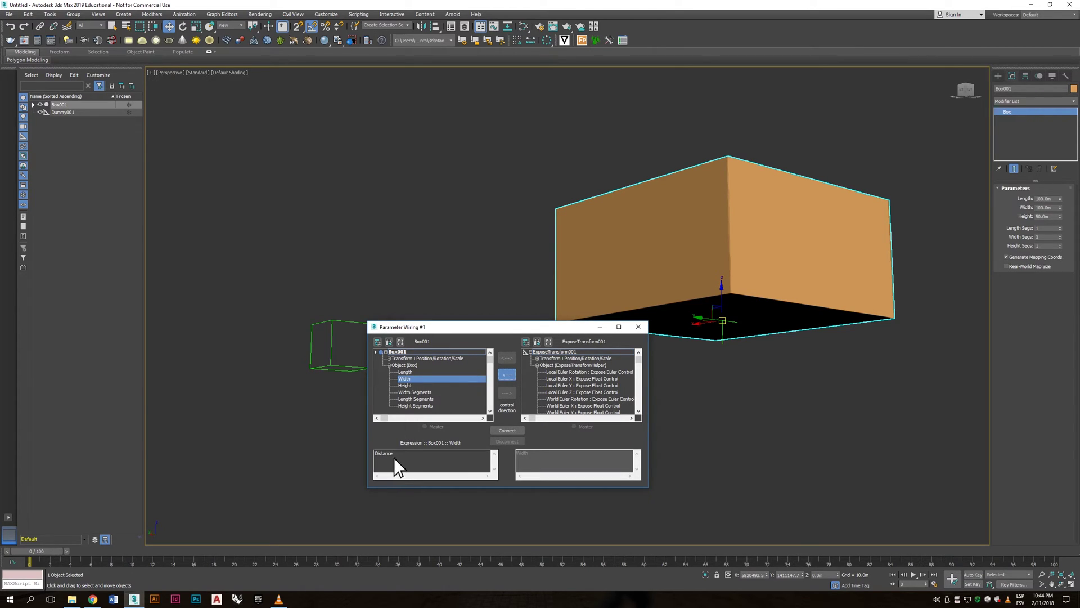
click(506, 430)
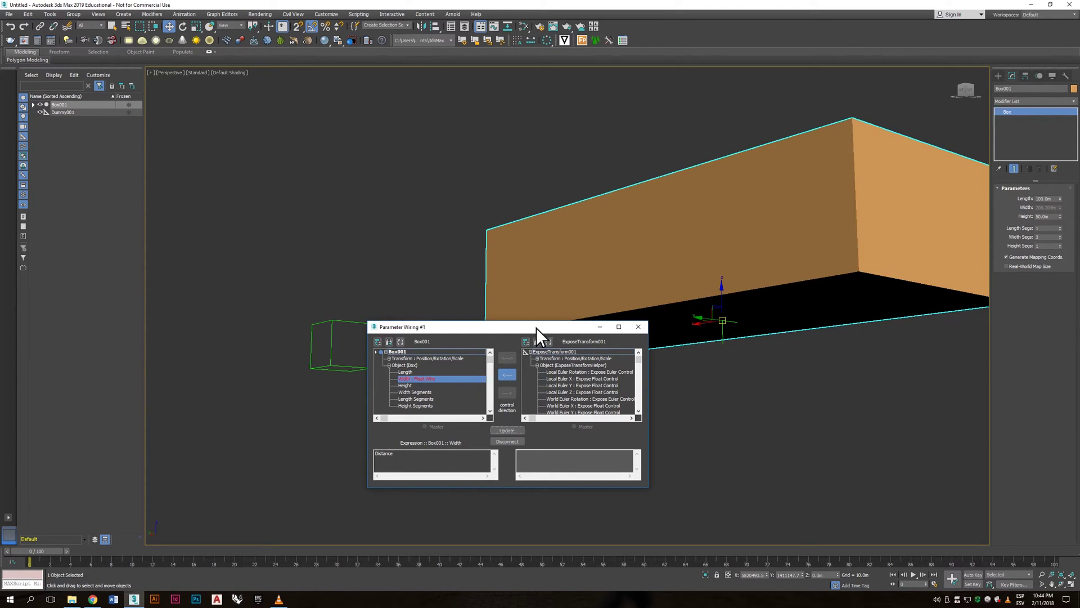
click(635, 328)
- Drag Dummy001 away from Box001 to see its width stretch, then reselect the box
scroll(587, 381, down, 4)
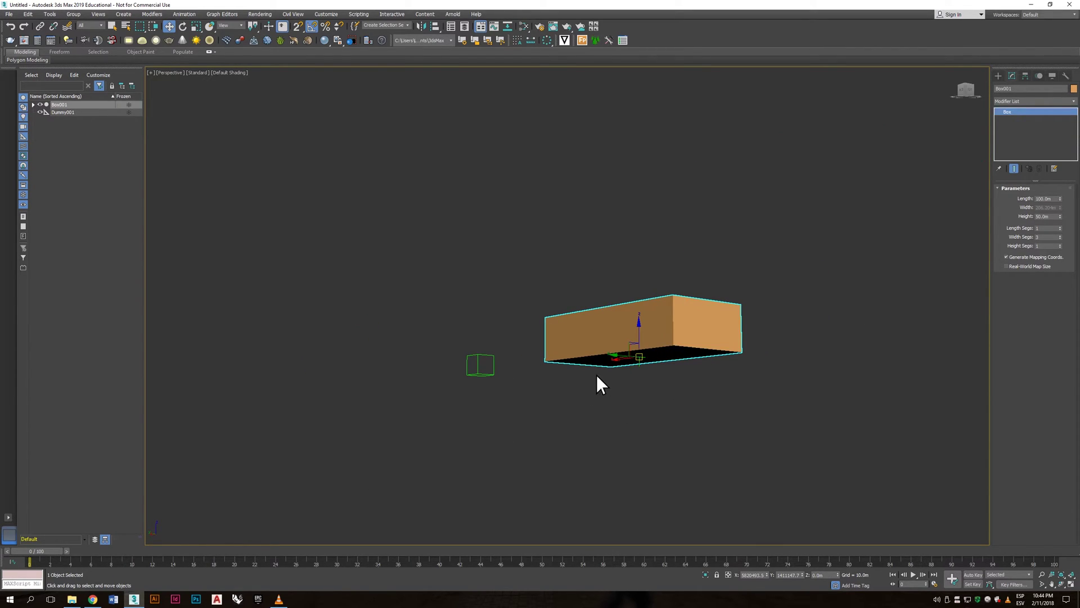
alt+middle_drag(604, 371, 630, 421)
click(462, 354)
drag(441, 376, 366, 326)
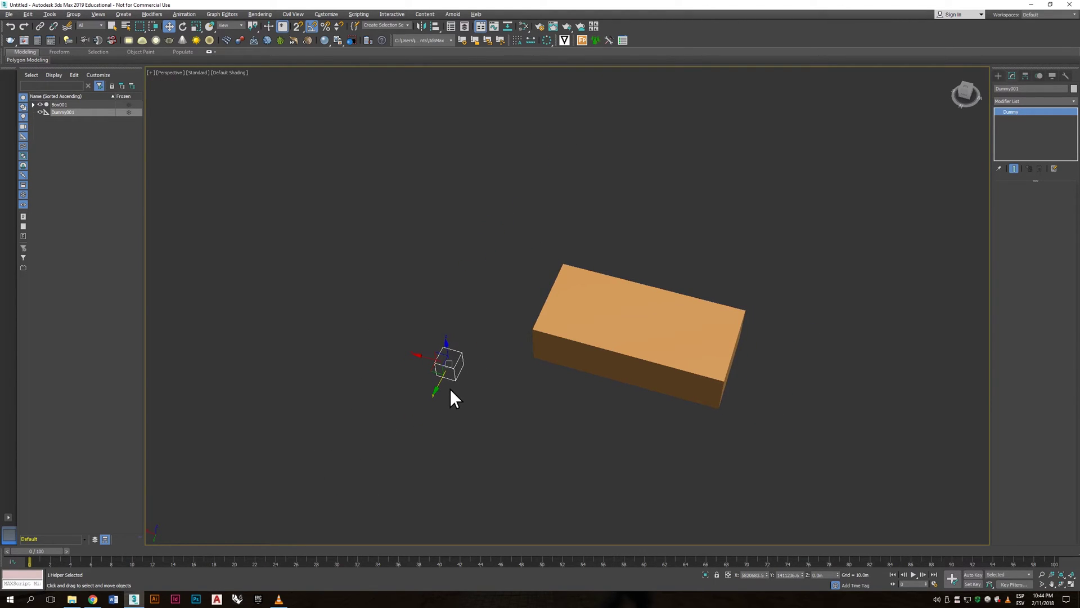
scroll(450, 389, down, 6)
mouse_move(441, 403)
mouse_down()
mouse_move(566, 132)
mouse_move(432, 403)
mouse_move(447, 391)
mouse_up()
scroll(467, 393, up, 6)
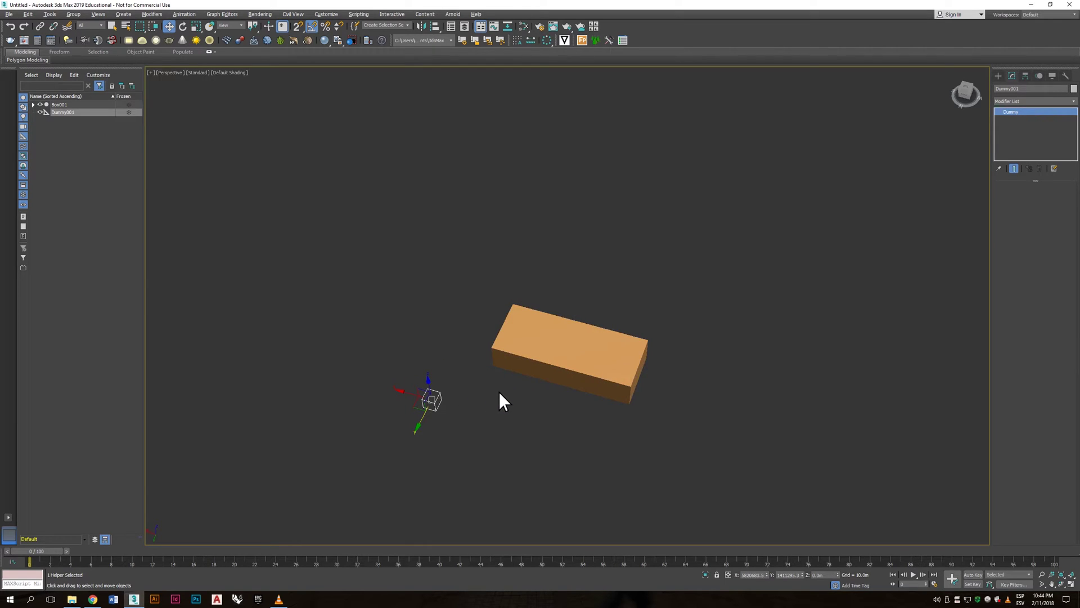
click(582, 361)
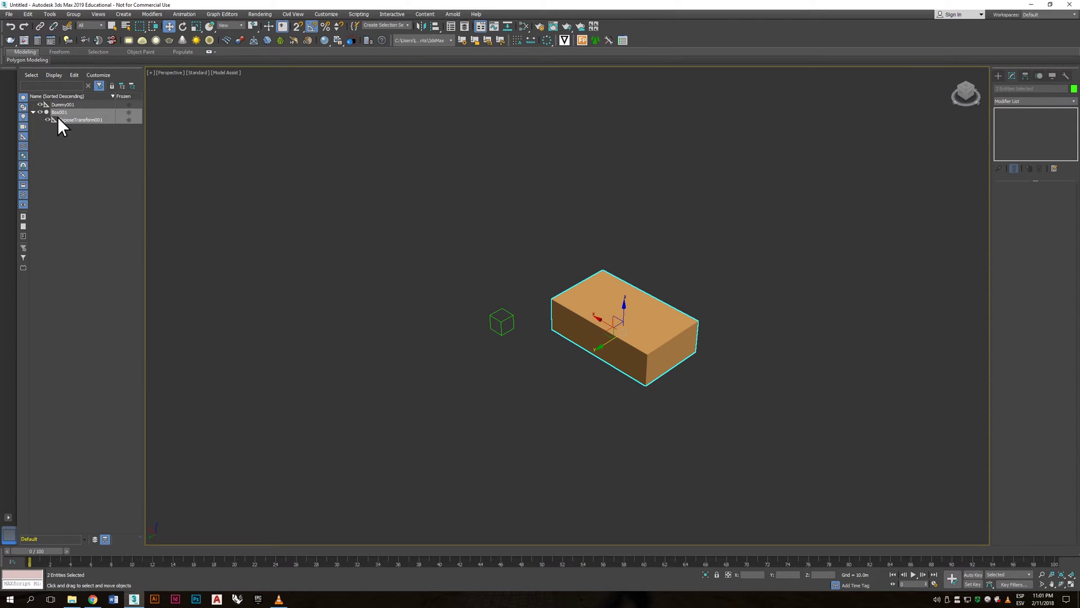
- Open the Array dialog with all parameters reset
mouse_move(585, 360)
alt+middle_down()
mouse_move(592, 346)
mouse_move(579, 323)
mouse_move(601, 370)
alt+middle_up()
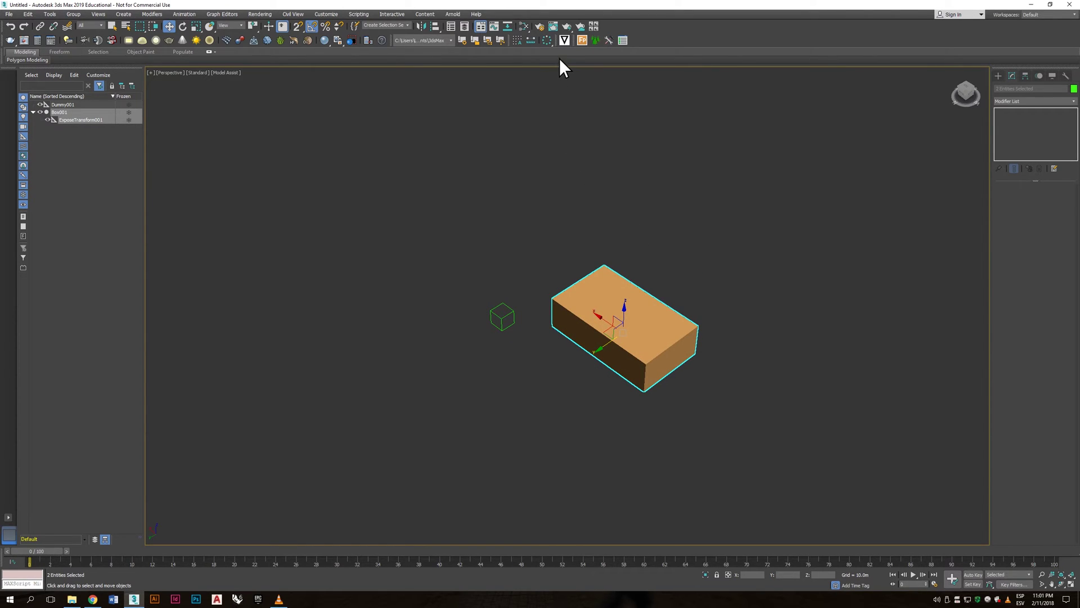
click(547, 40)
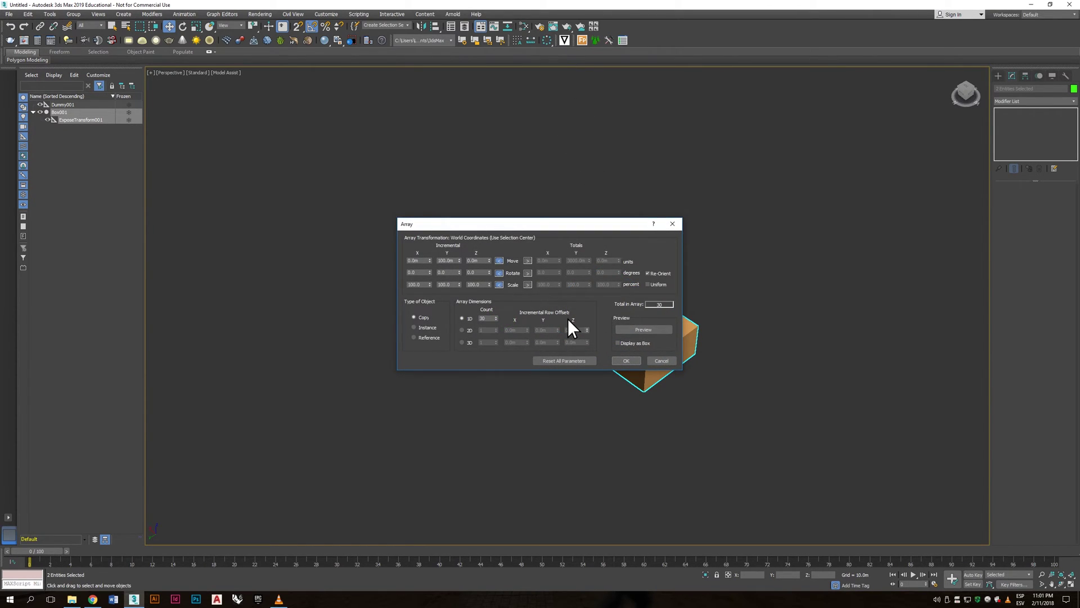
click(550, 361)
drag(495, 224, 285, 127)
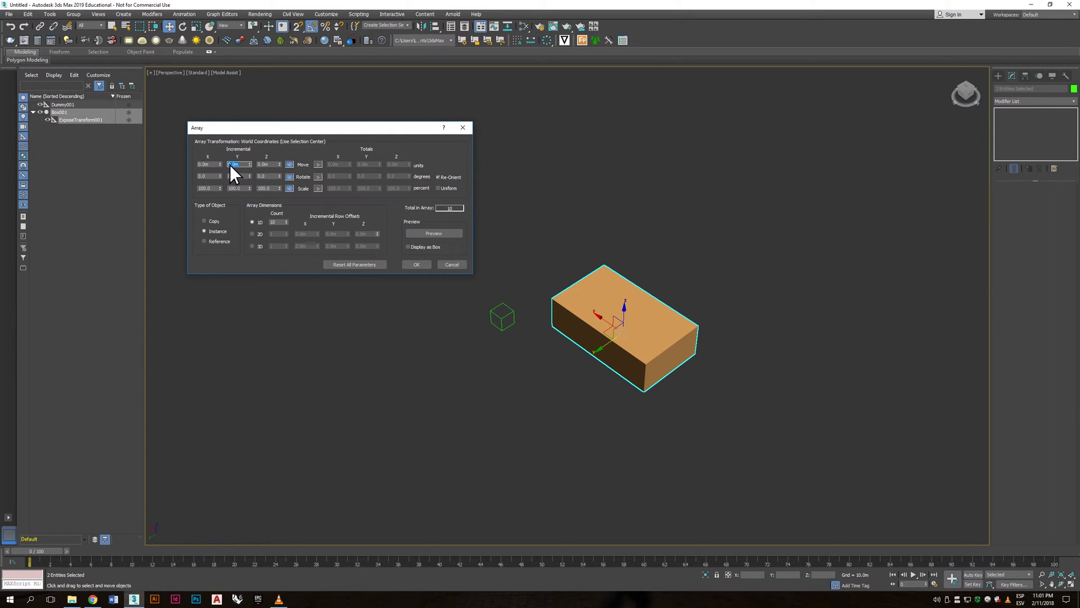
- Array the box as 40 copies at Y spacing 100 and 40 rows offset 50 in Z, totaling 1600 copies
click(279, 223)
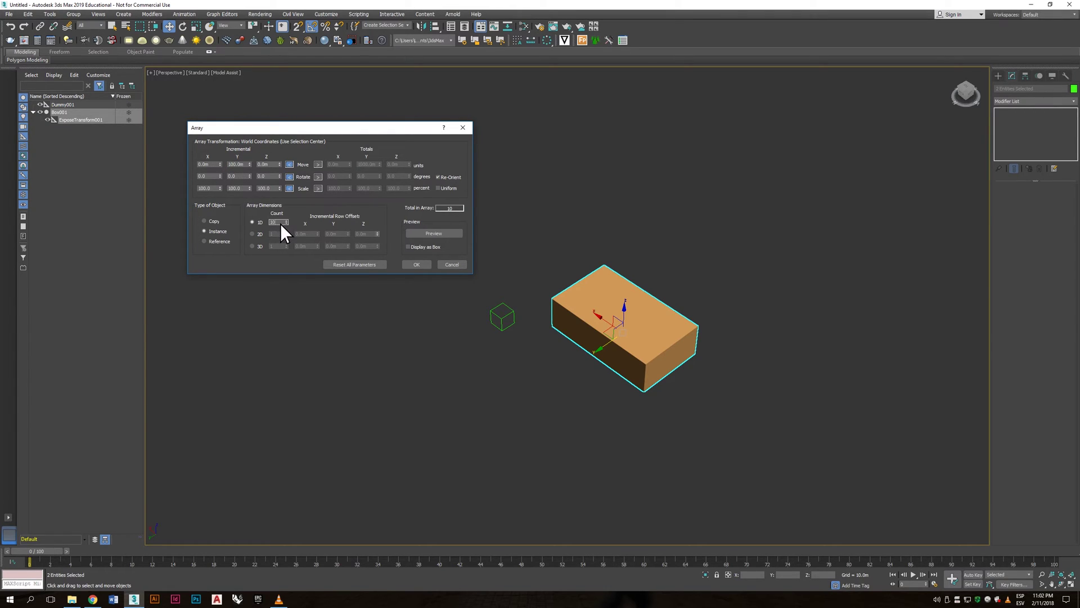
click(252, 233)
click(278, 233)
click(201, 221)
click(420, 232)
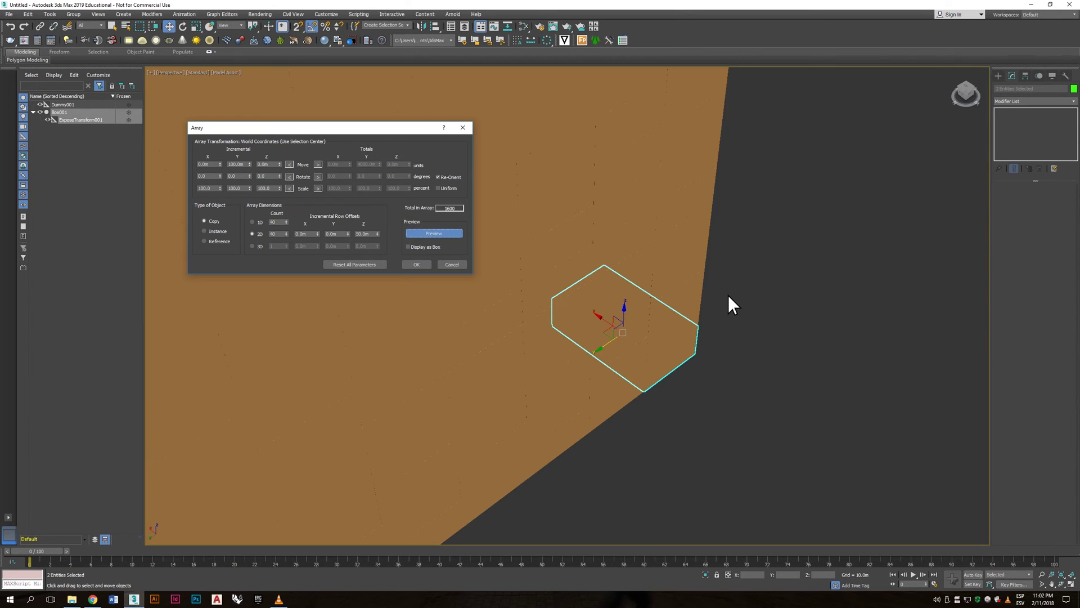
scroll(728, 295, down, 5)
scroll(729, 296, up, 3)
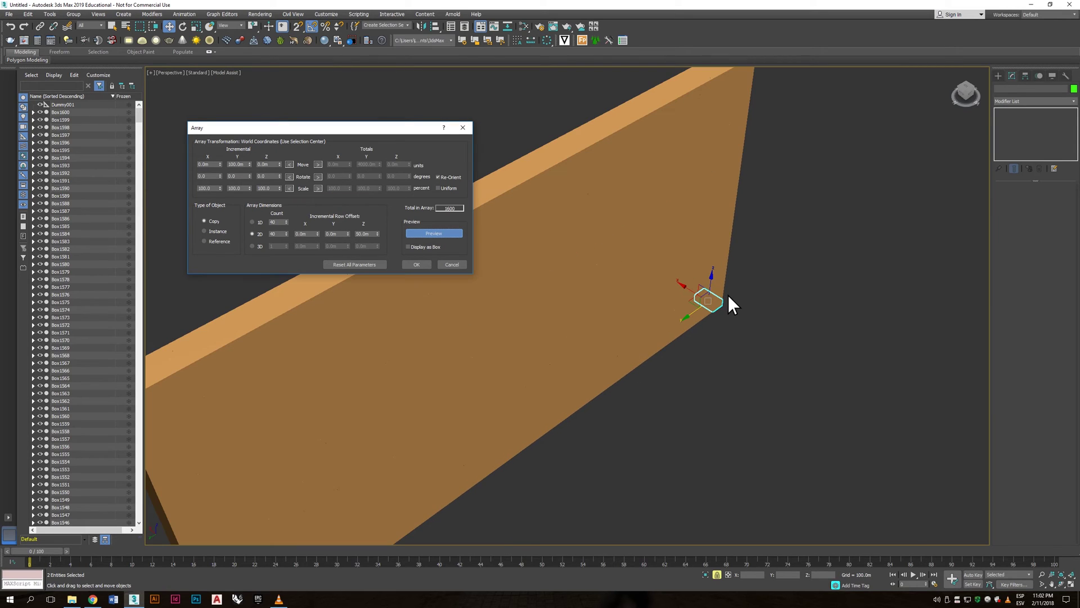
alt+middle_drag(728, 295, 815, 322)
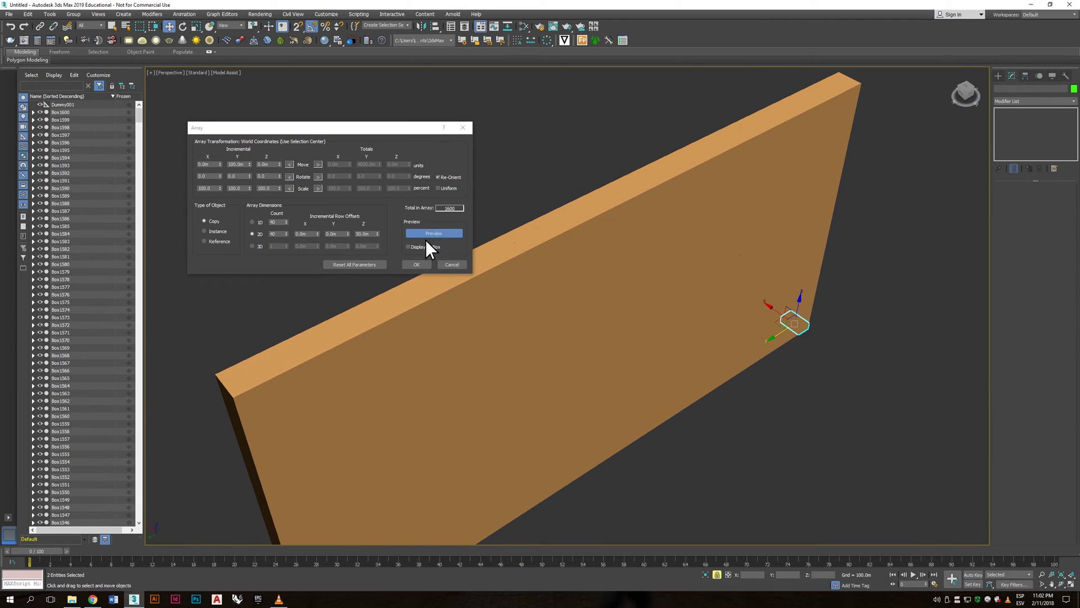
click(416, 265)
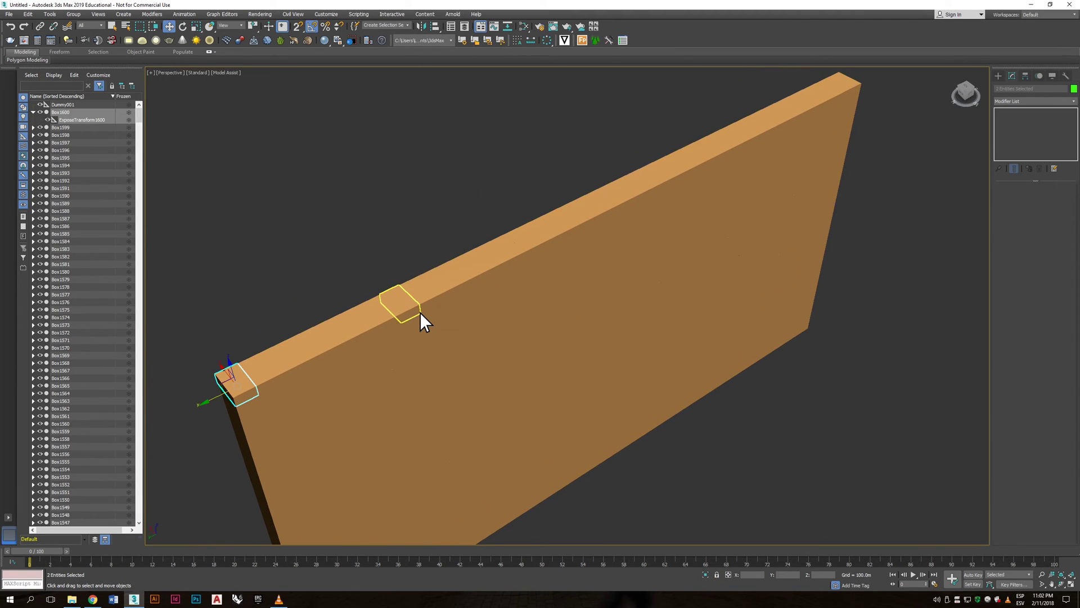
- Move Dummy001 along its Y axis to start reshaping the box wall
scroll(419, 312, down, 4)
alt+middle_drag(461, 342, 529, 347)
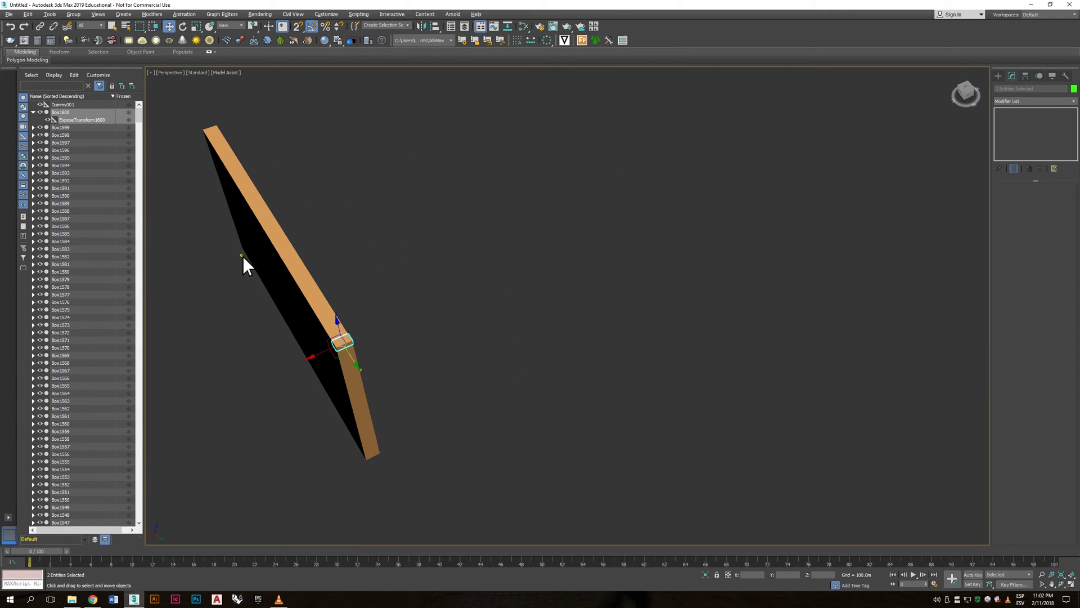
click(243, 256)
drag(252, 278, 278, 313)
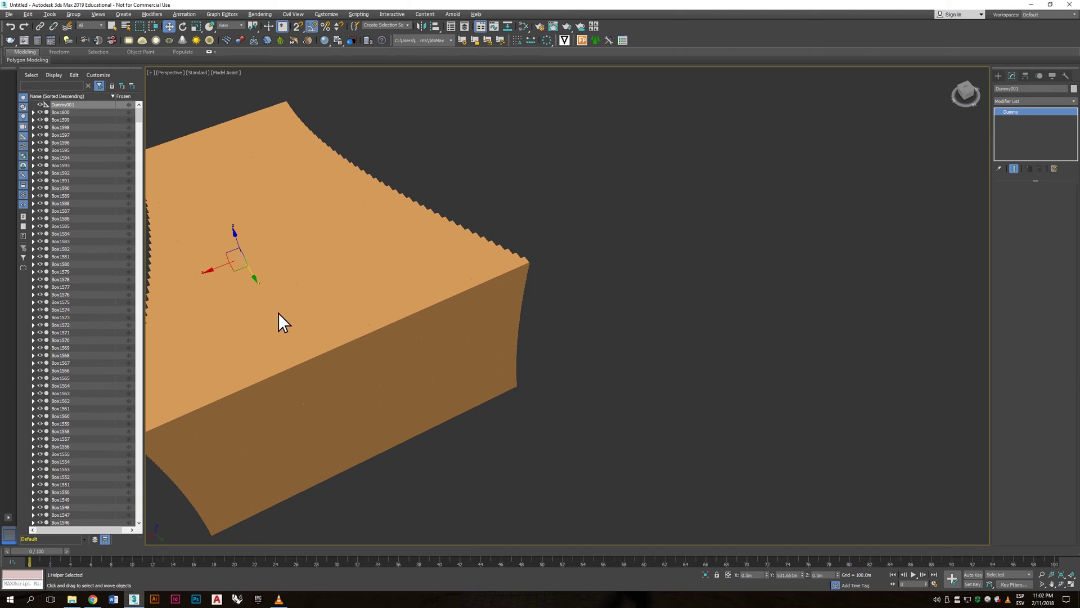
drag(382, 279, 407, 256)
scroll(381, 265, up, 5)
scroll(362, 272, down, 2)
alt+middle_drag(359, 280, 322, 254)
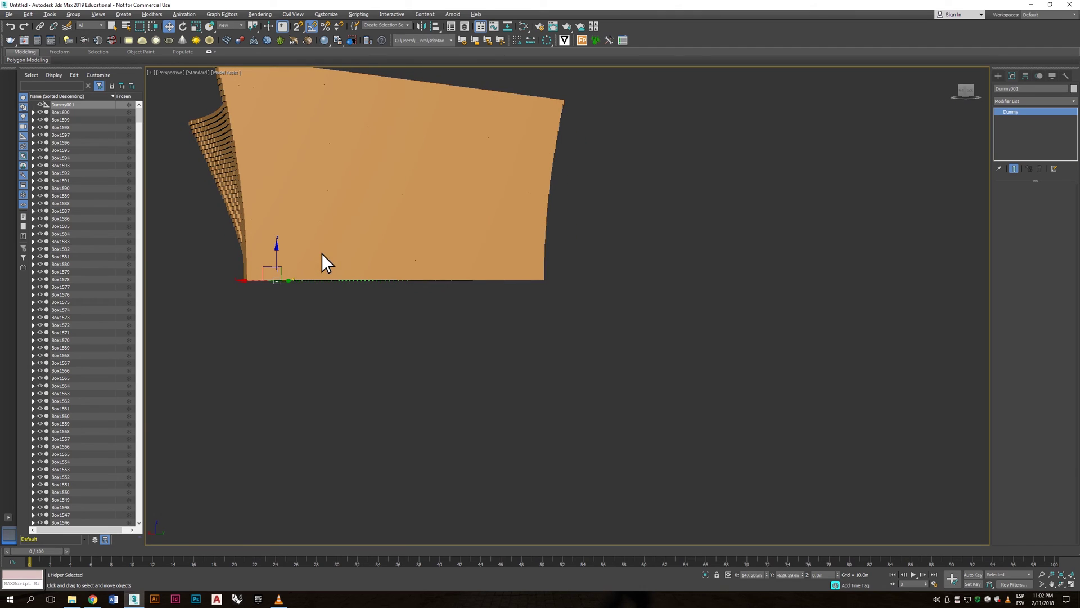
- Move the dummy left and above the wall, curving the box widths
scroll(235, 265, up, 2)
alt+middle_drag(235, 265, 305, 303)
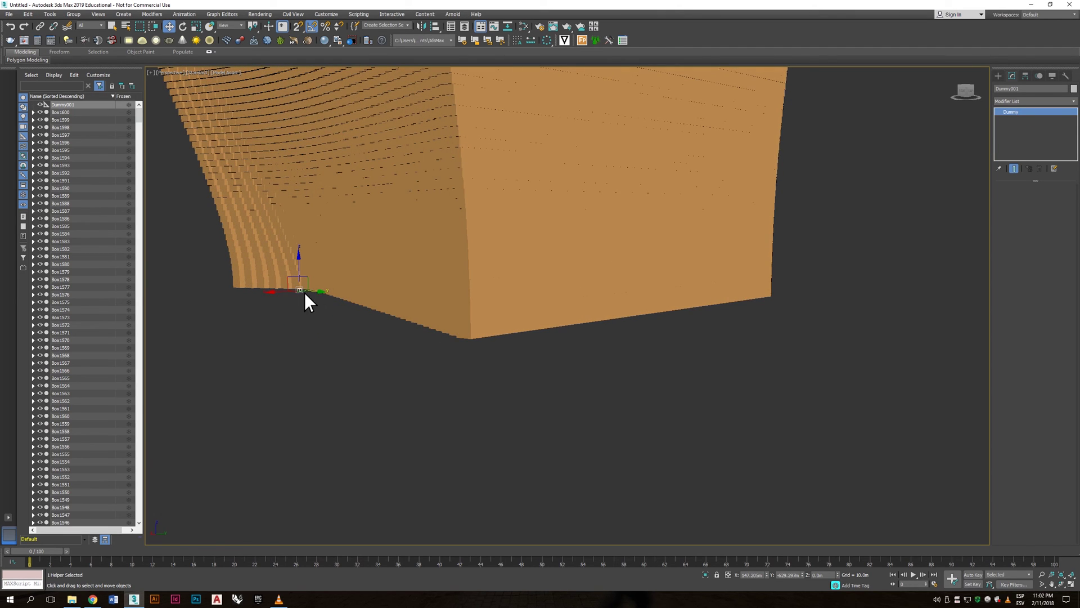
alt+middle_drag(205, 300, 295, 295)
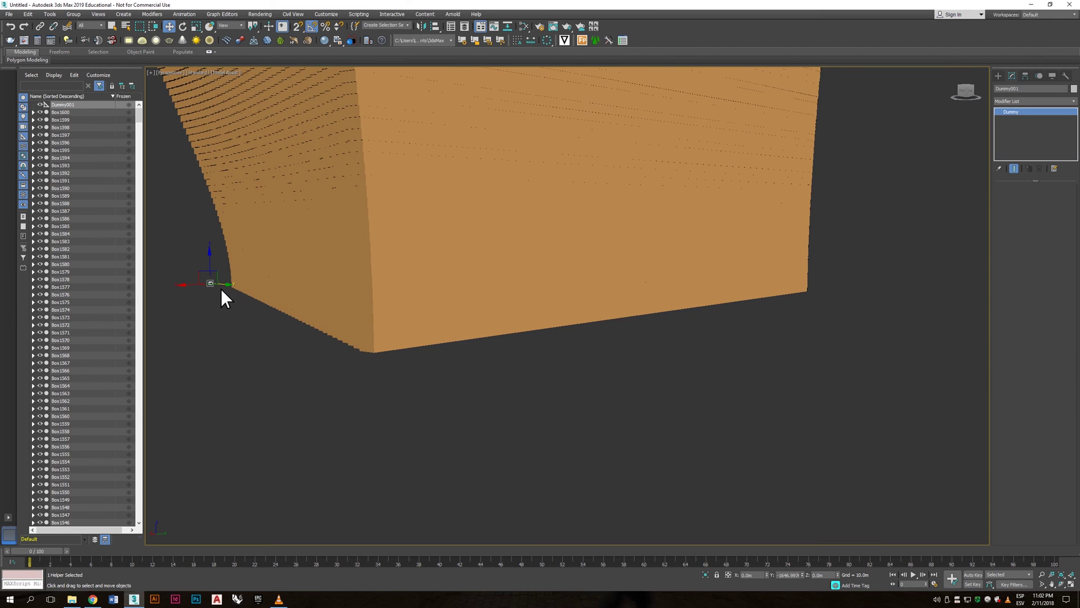
drag(222, 290, 205, 284)
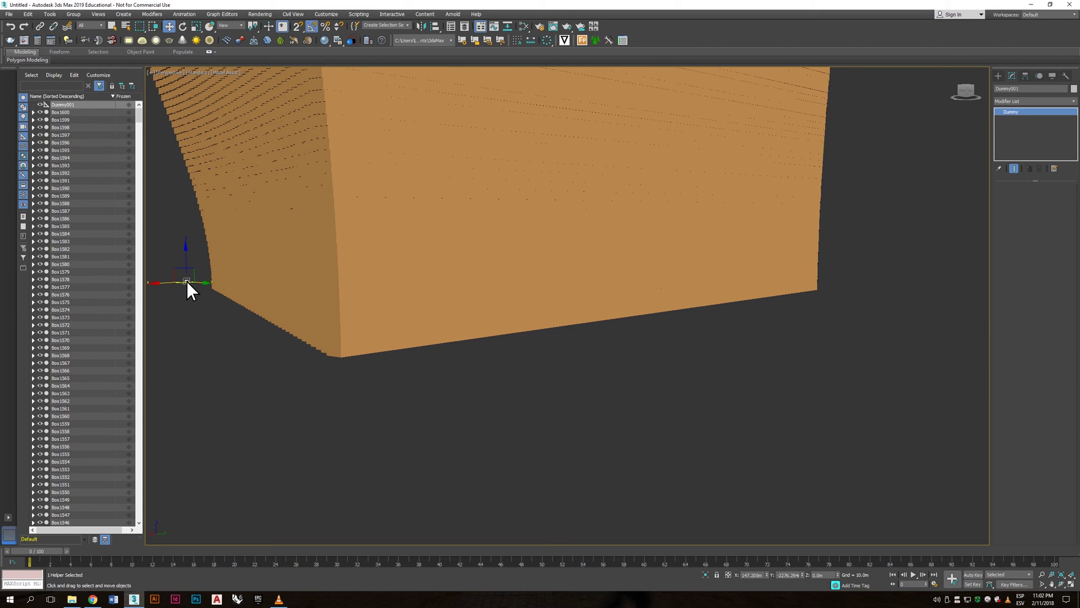
alt+middle_drag(191, 301, 303, 273)
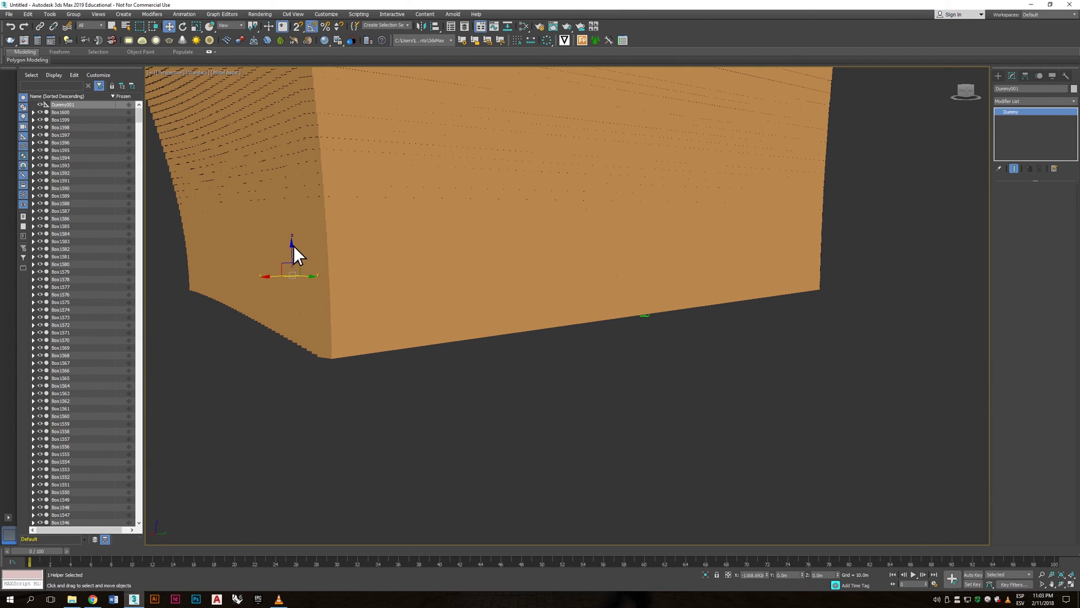
drag(292, 245, 291, 113)
alt+middle_drag(291, 113, 258, 288)
drag(258, 288, 197, 193)
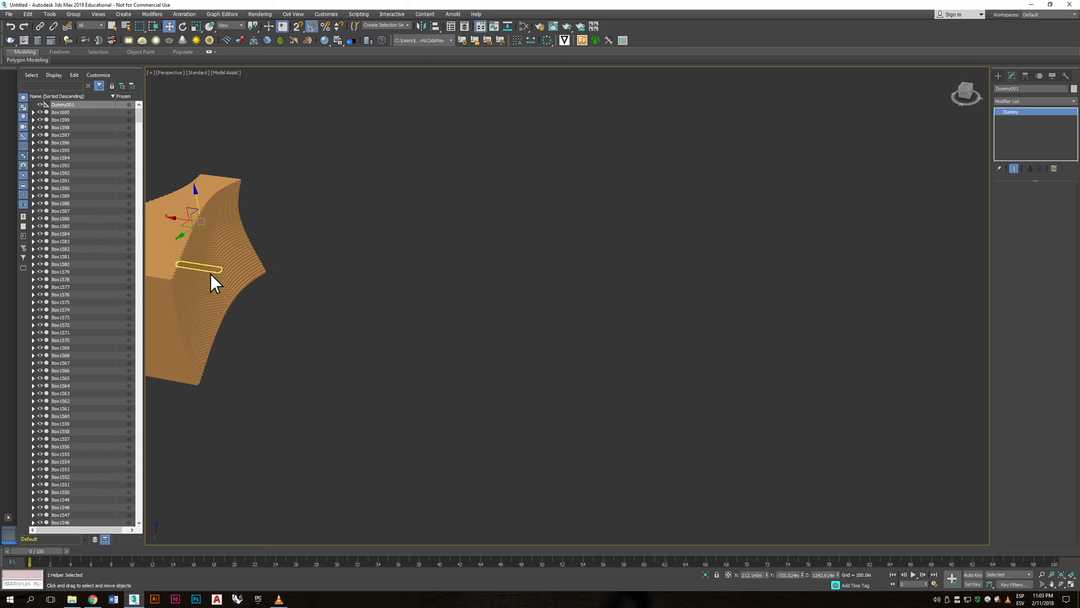